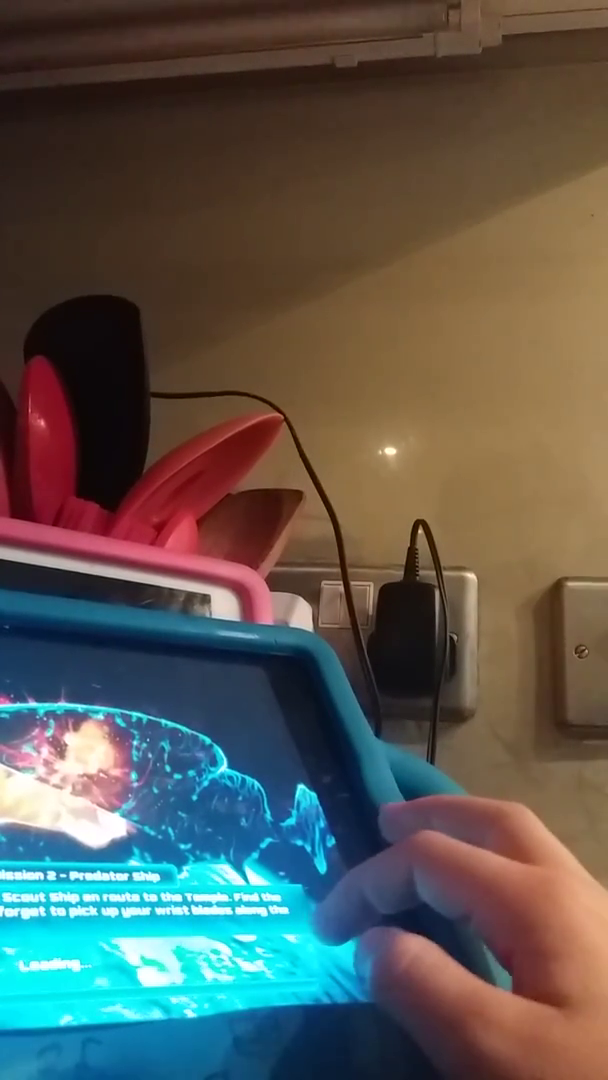
click(340, 850)
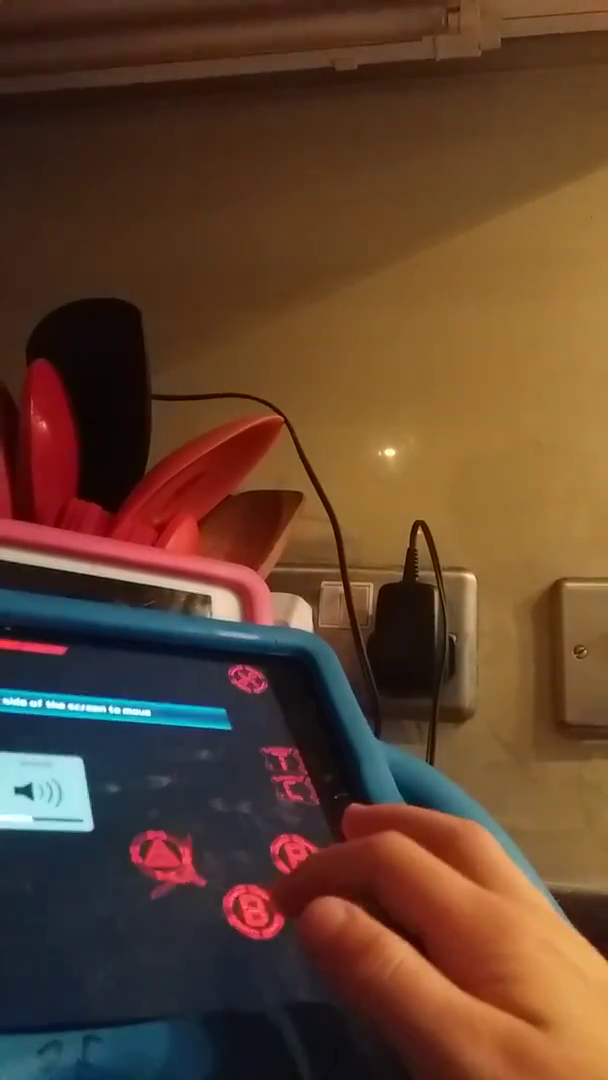